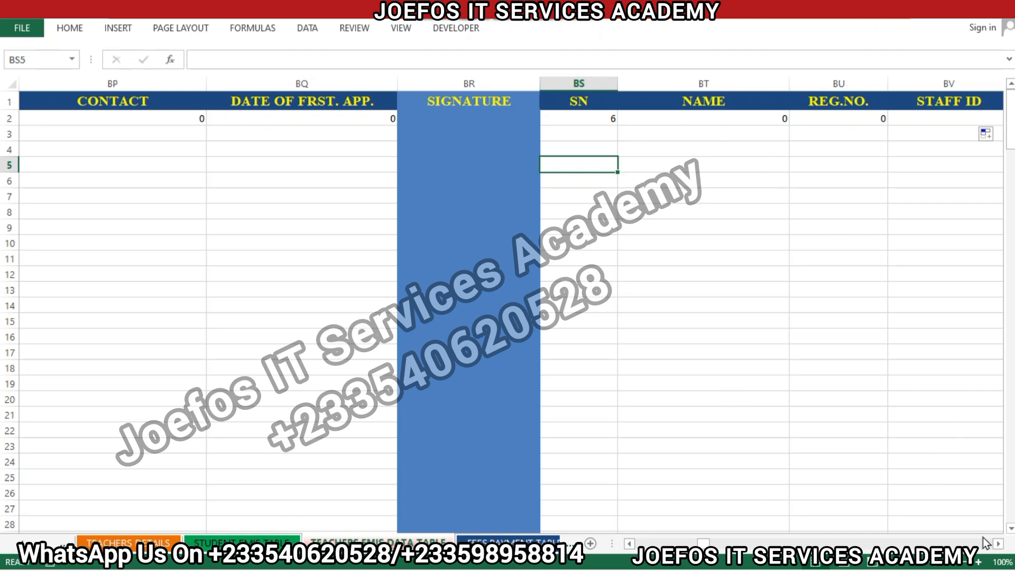
- Link the SN cell CC2 to the seventh ID in the teachers' details sheet with the formula ='TEACHERS DETAILS'!A8
left_click_drag(1000, 545, 1000, 545)
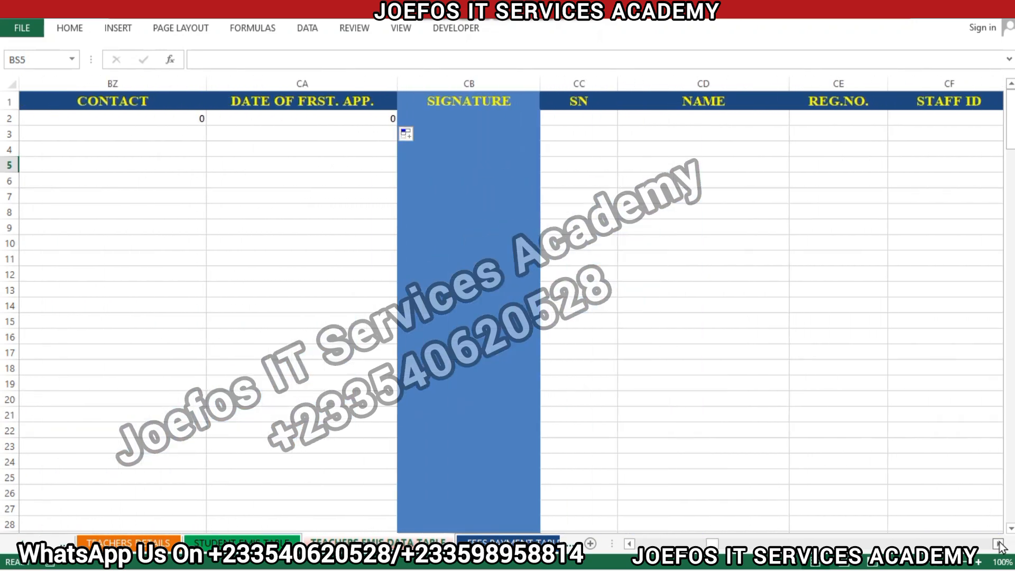
left_click(585, 120)
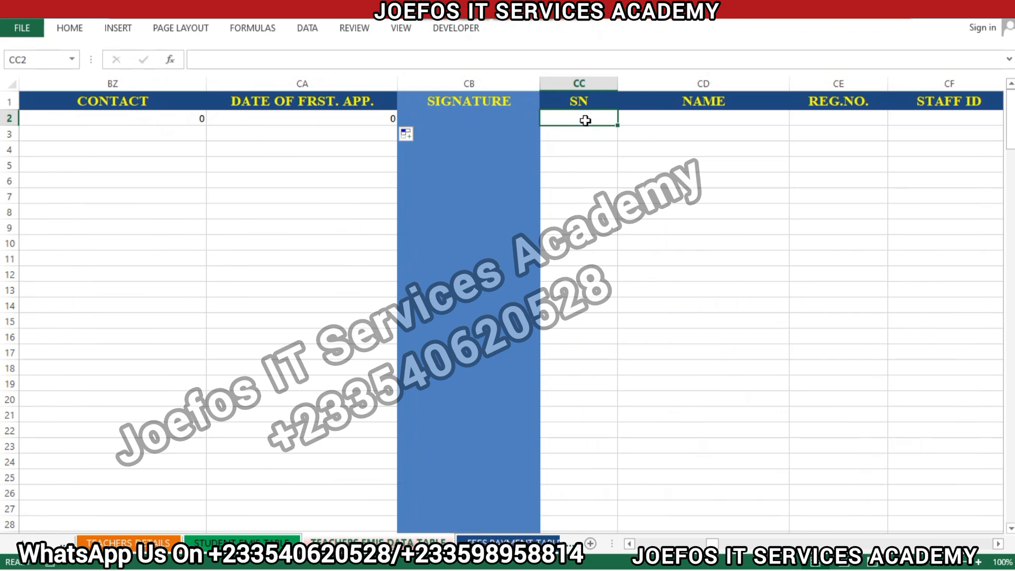
type("=")
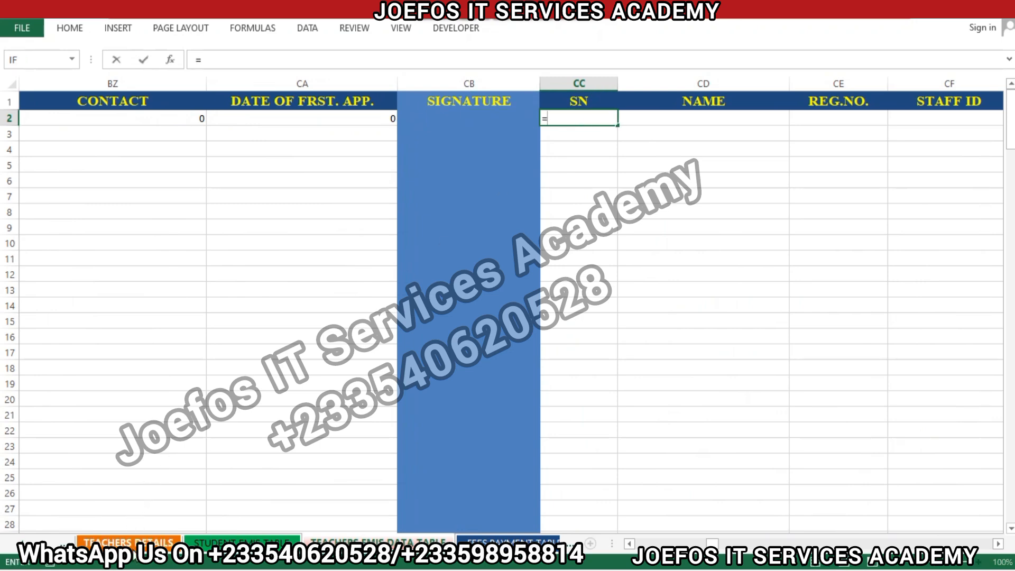
left_click(129, 542)
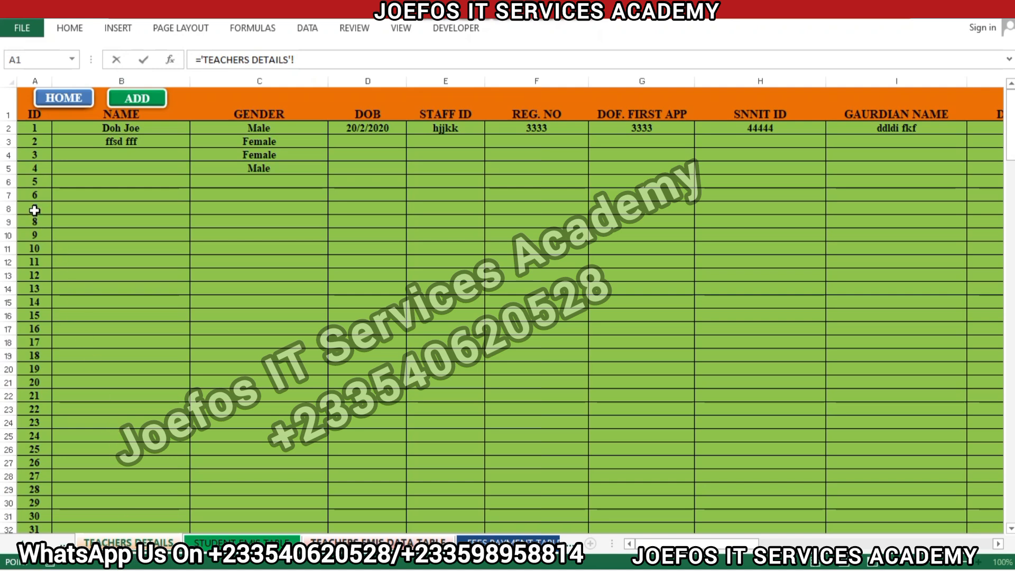
left_click(34, 209)
key("Return")
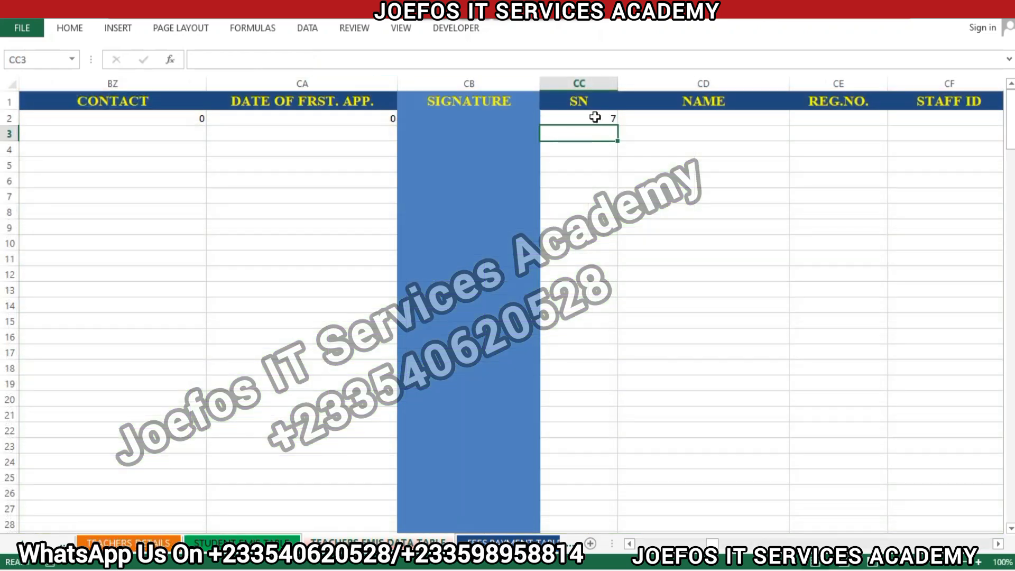
- Fill the CC2 formula across row 2 through the DATE OF FRST. APP. cell CK2
left_click(595, 118)
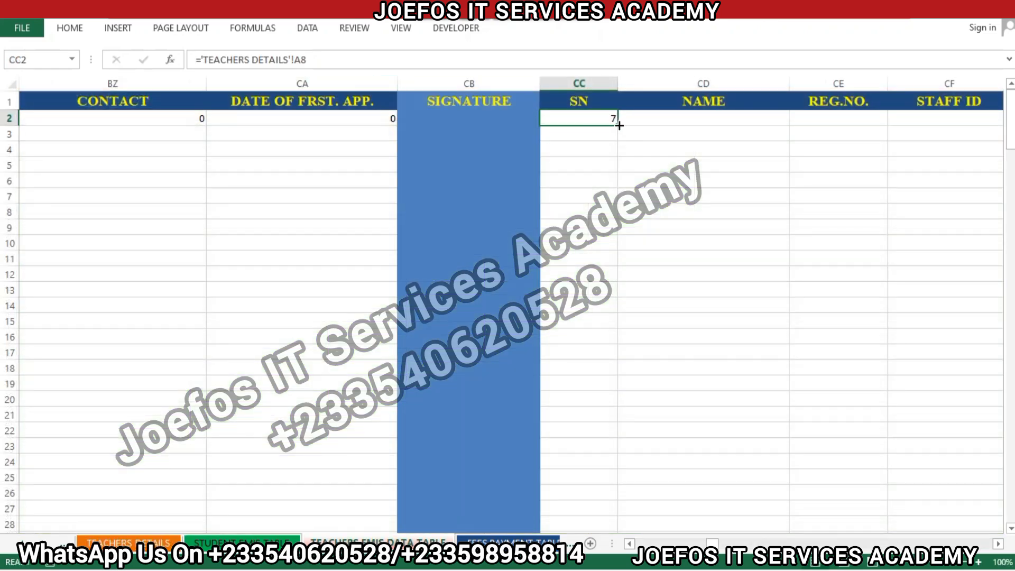
left_click_drag(619, 126, 32, 122)
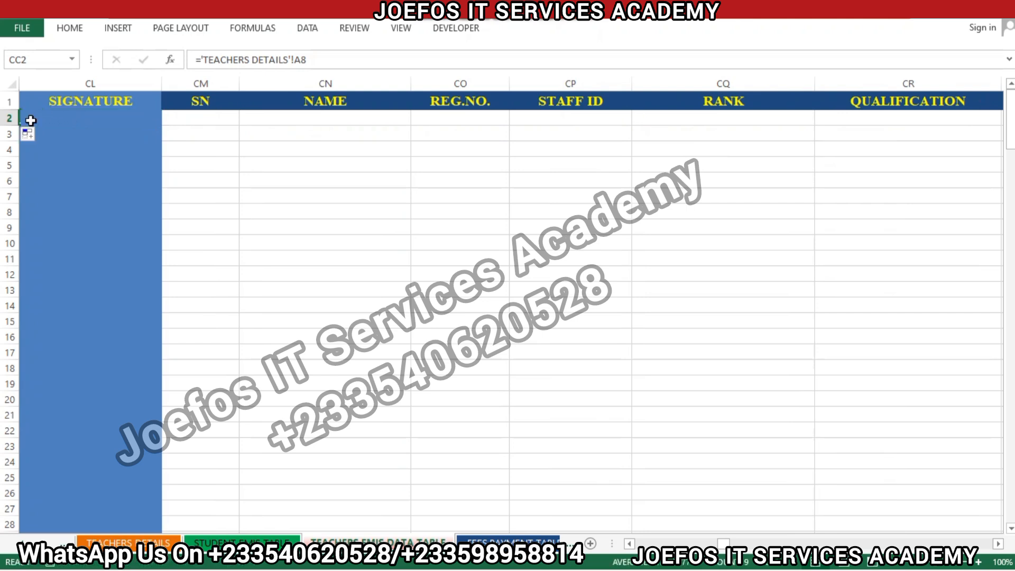
left_click(232, 192)
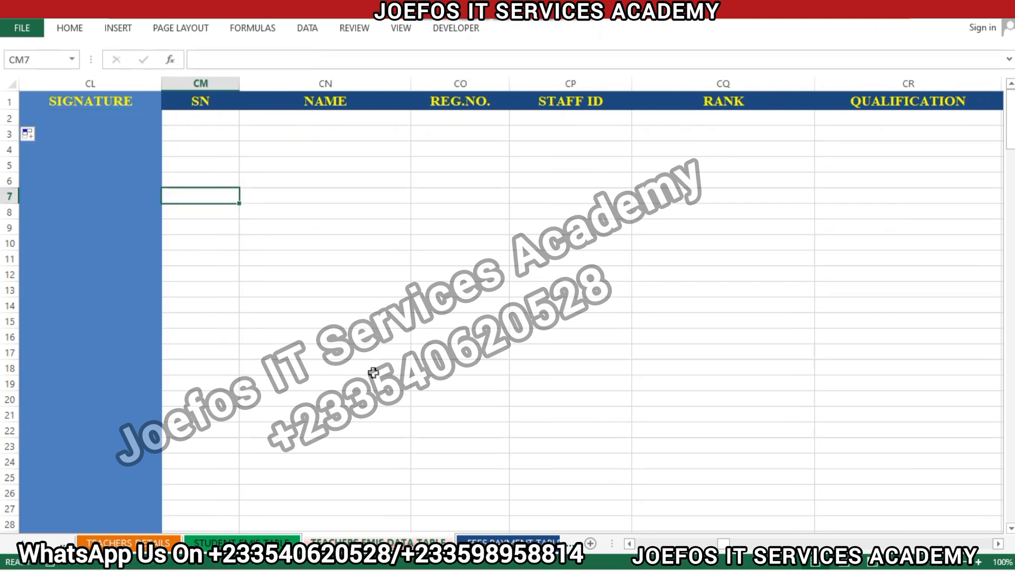
- Review the filled row 2 cells of the block from SN in column CC to DATE OF FRST. APP. in column CK
left_click(629, 544)
left_click(630, 544)
left_click(629, 544)
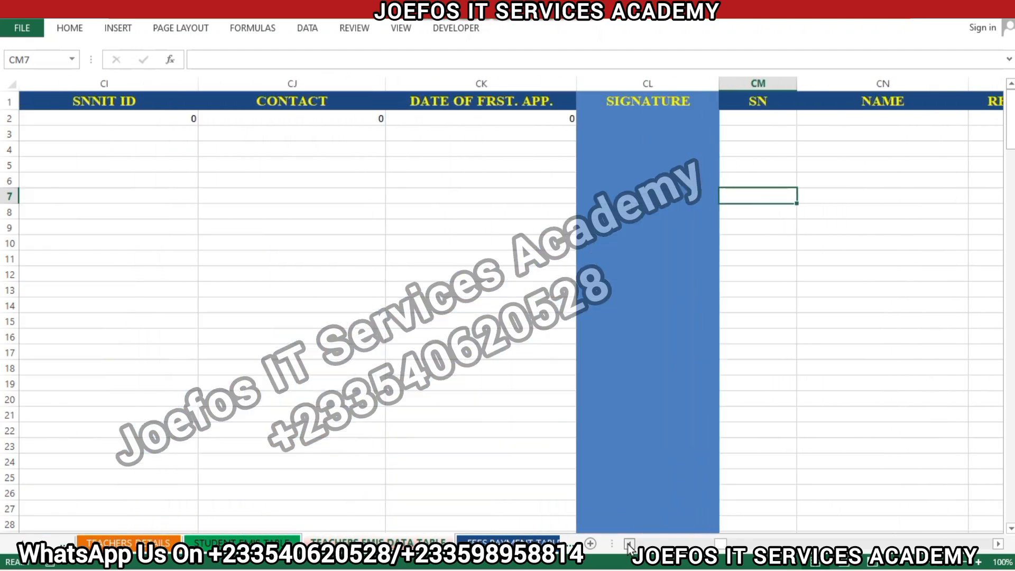
left_click(630, 544)
left_click(629, 544)
left_click(629, 545)
left_click(630, 545)
left_click(629, 544)
left_click(629, 544)
left_click(629, 544)
left_click(629, 544)
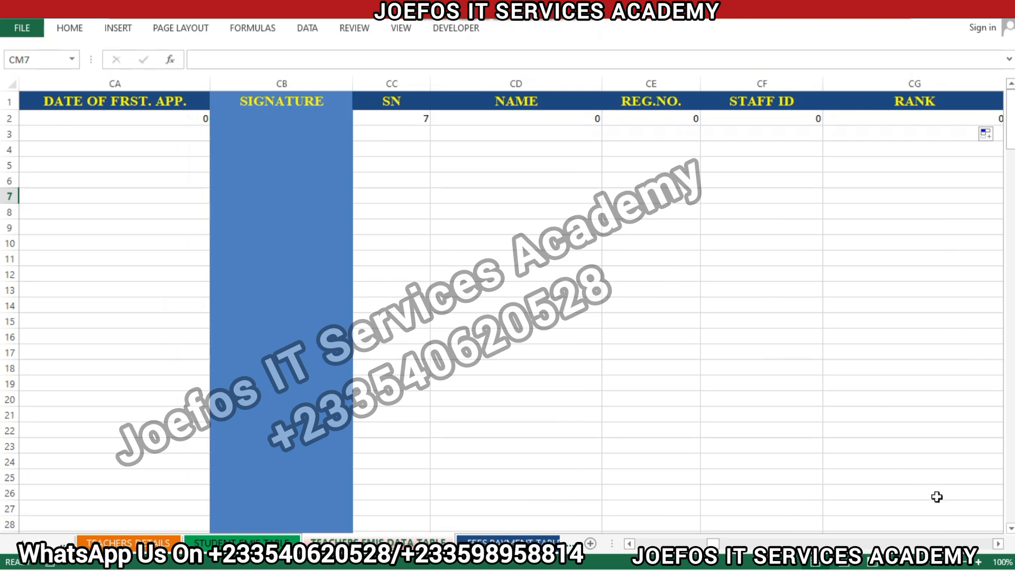
left_click(998, 544)
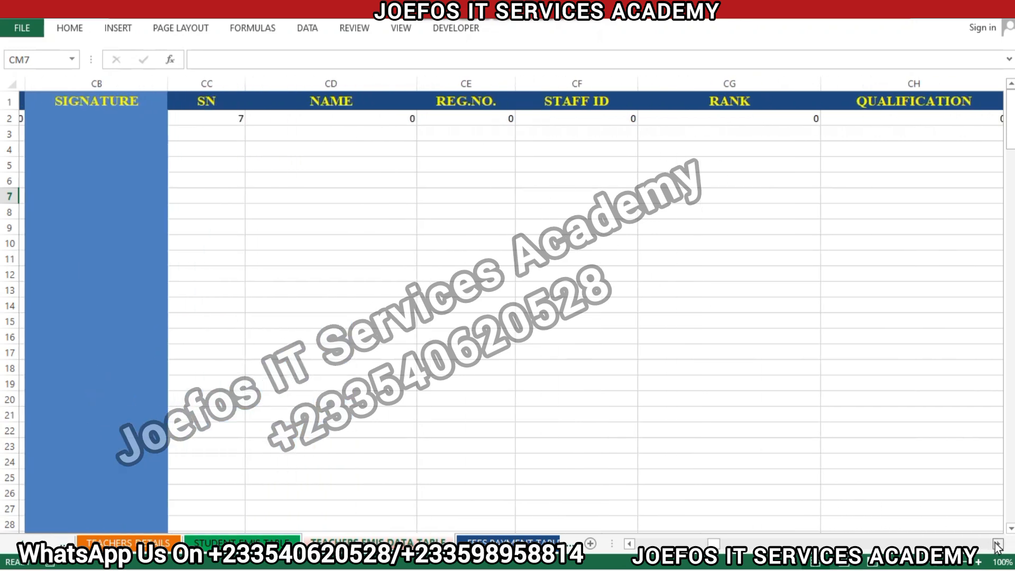
left_click(998, 544)
left_click(998, 544)
left_click(998, 544)
left_click(998, 544)
left_click(998, 544)
left_click(998, 544)
left_click(998, 544)
left_click(998, 544)
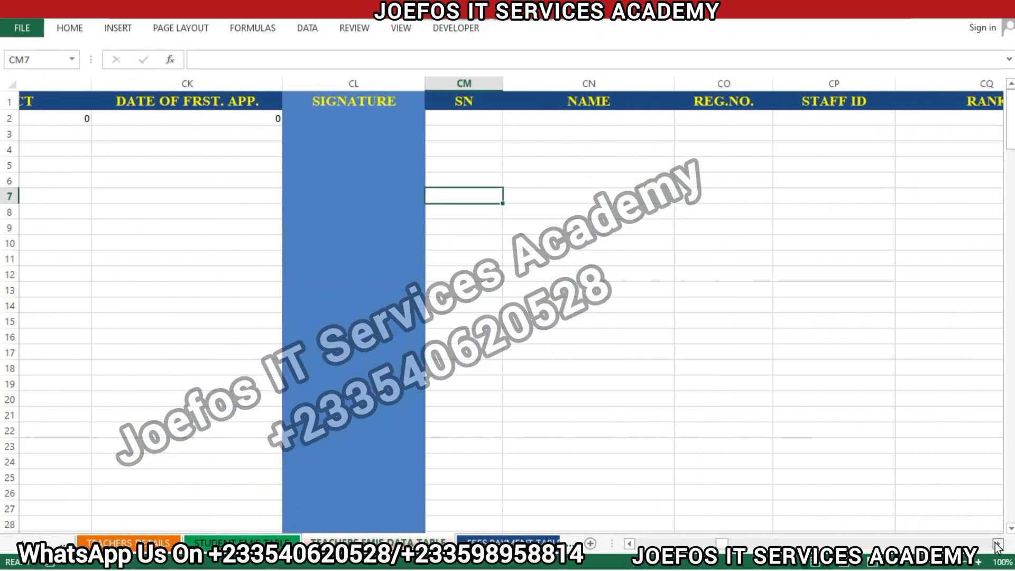
left_click(998, 544)
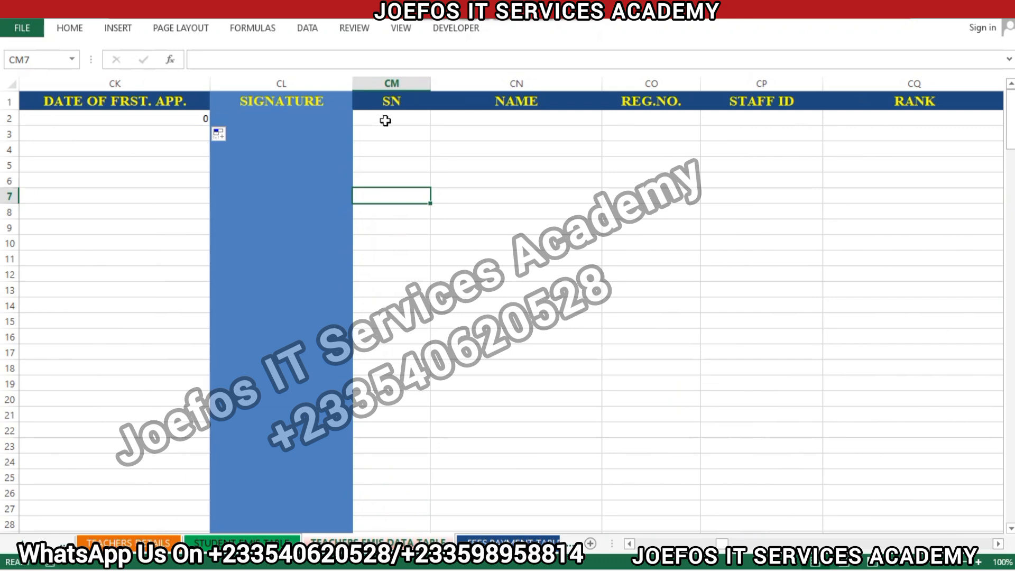
- Link the SN cell CM2 to the eighth ID in the teachers' details sheet with the formula ='TEACHERS DETAILS'!A9
left_click(385, 121)
type("=")
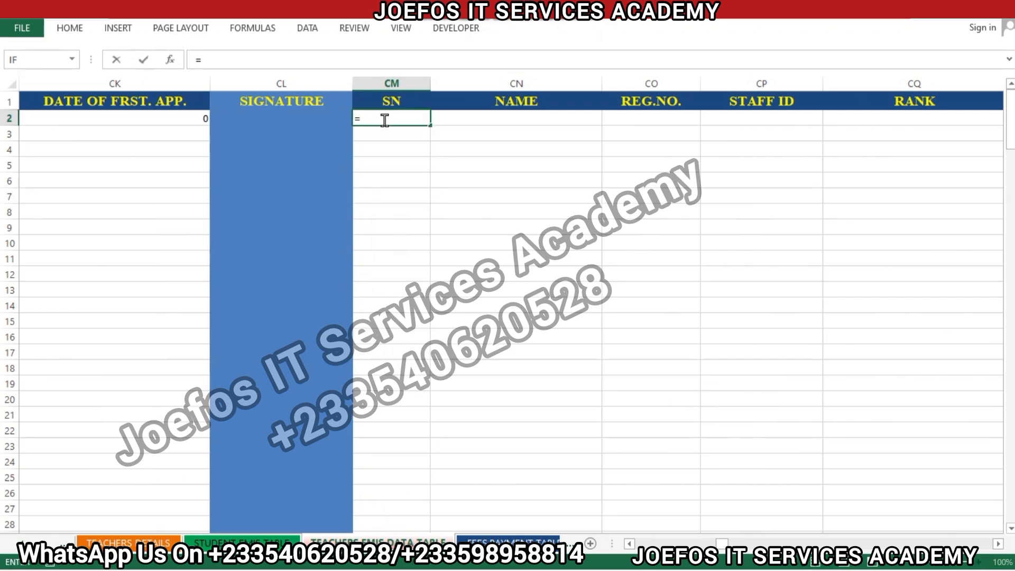
left_click(128, 542)
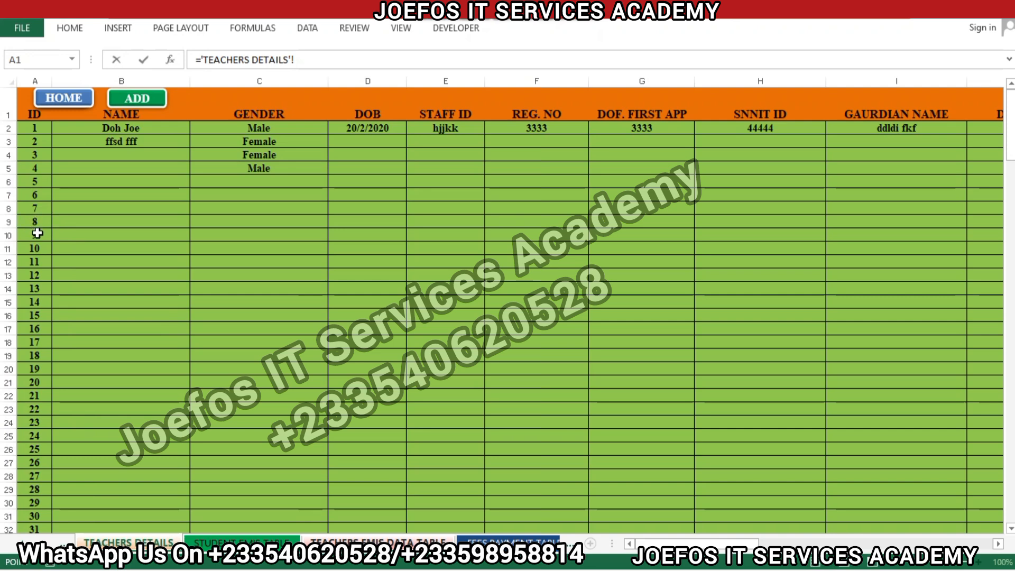
left_click(40, 220)
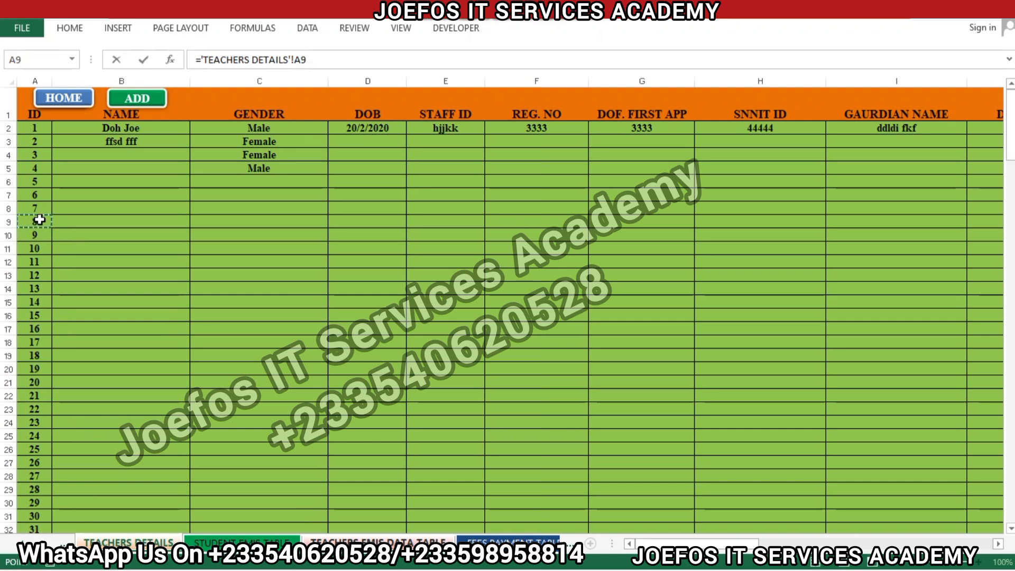
key("Return")
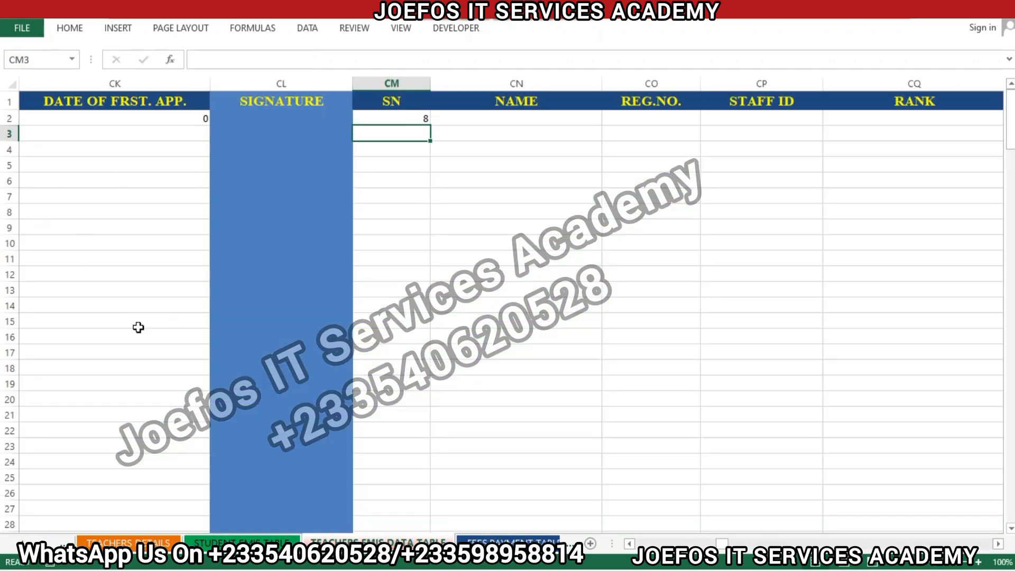
- Fill the CM2 formula across row 2 through the DATE OF FRST. APP. cell CU2
left_click(412, 113)
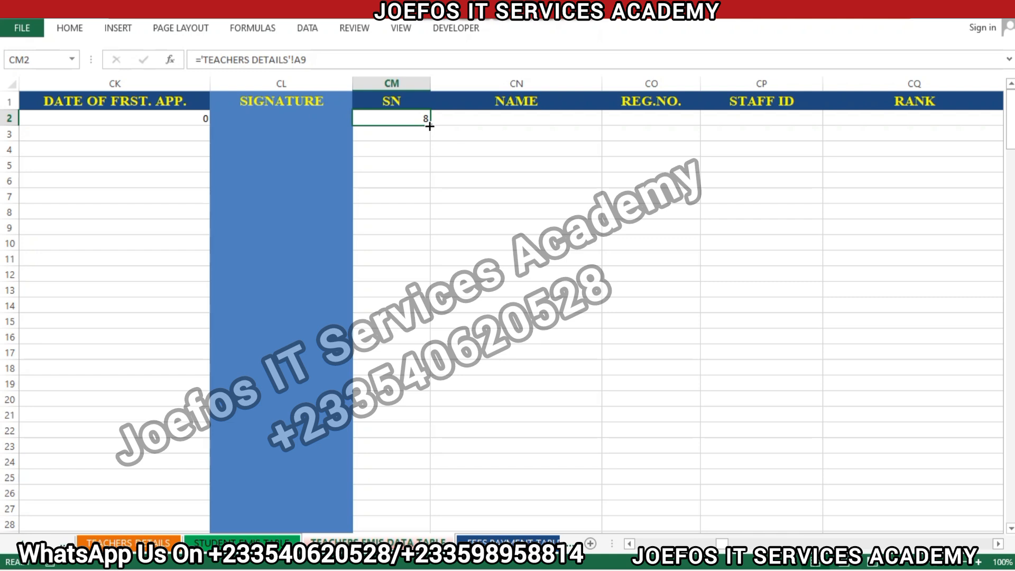
left_click_drag(430, 126, 516, 119)
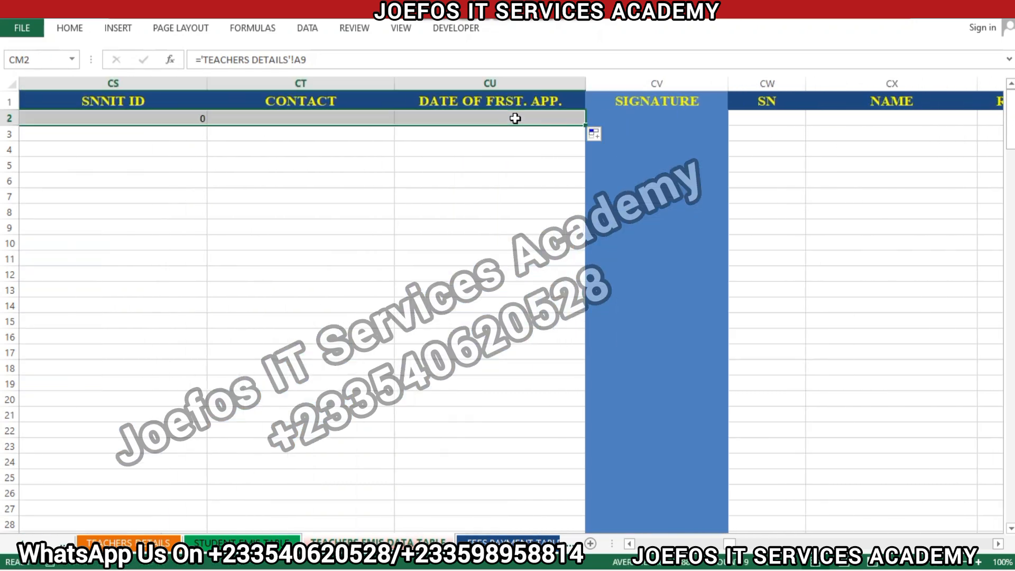
left_click(510, 164)
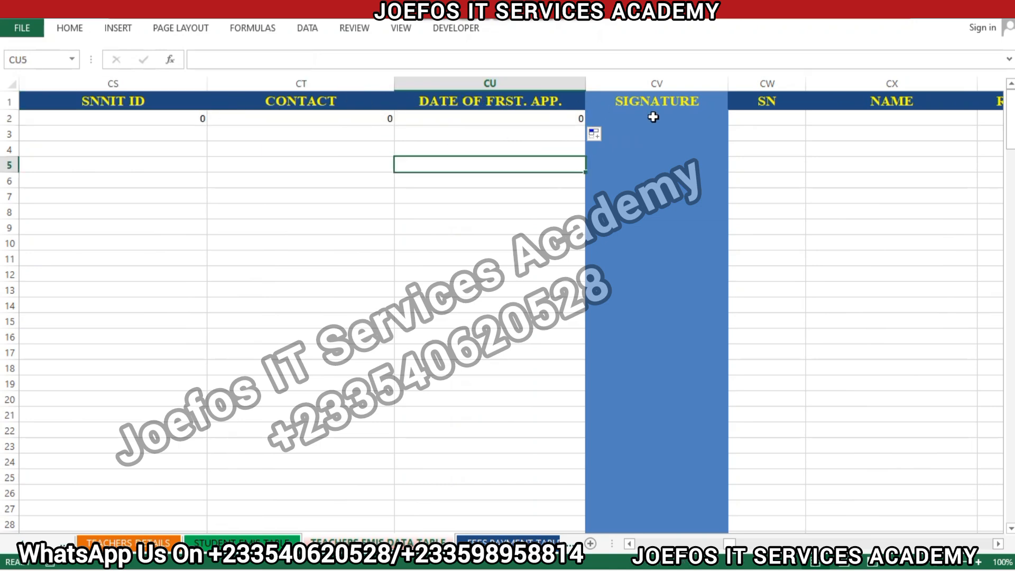
- Link the SN cell CW2 to the ninth ID in the teachers' details sheet with the formula ='TEACHERS DETAILS'!A10
left_click(747, 115)
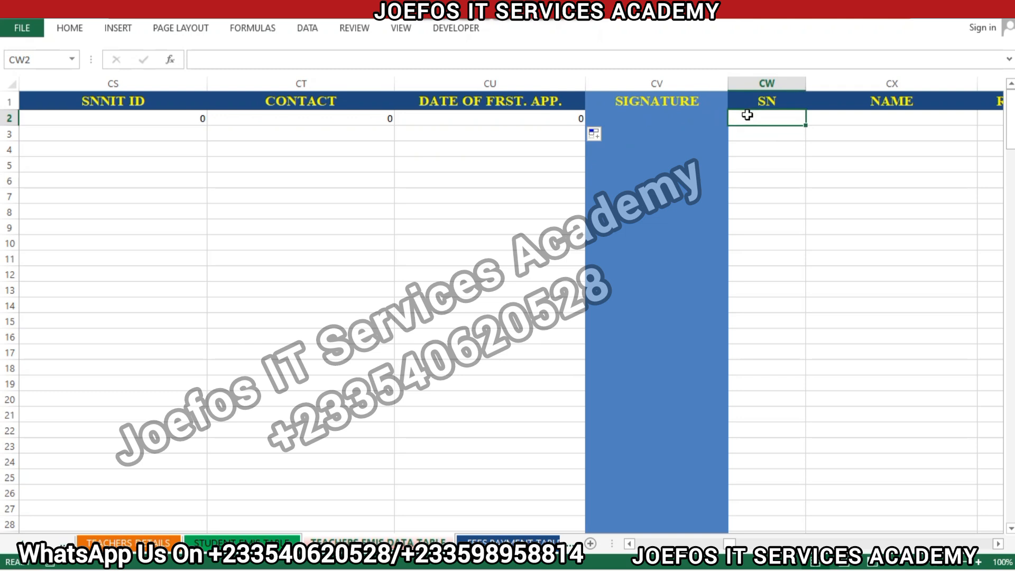
type("=")
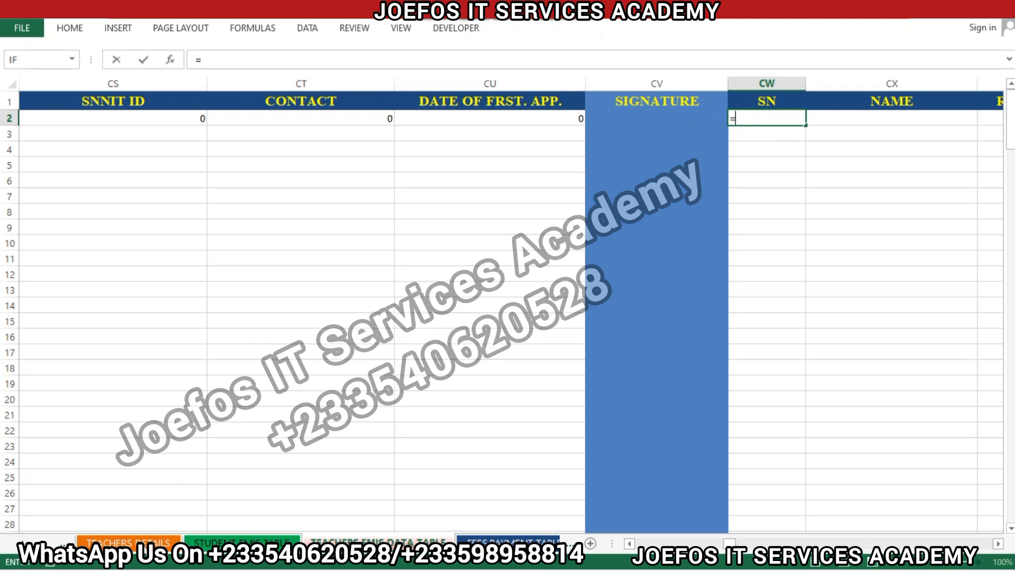
left_click(129, 542)
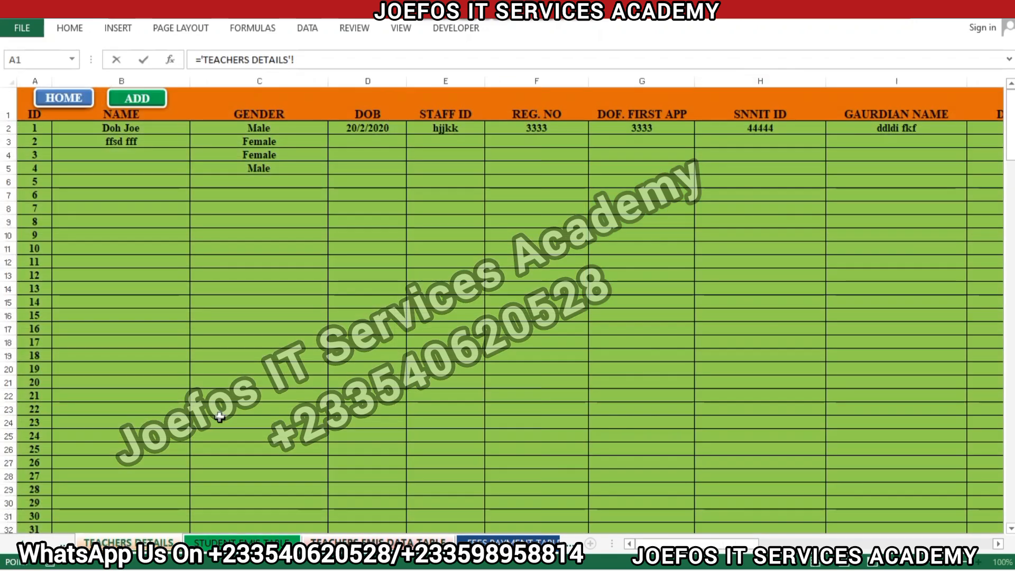
left_click(37, 235)
key("Return")
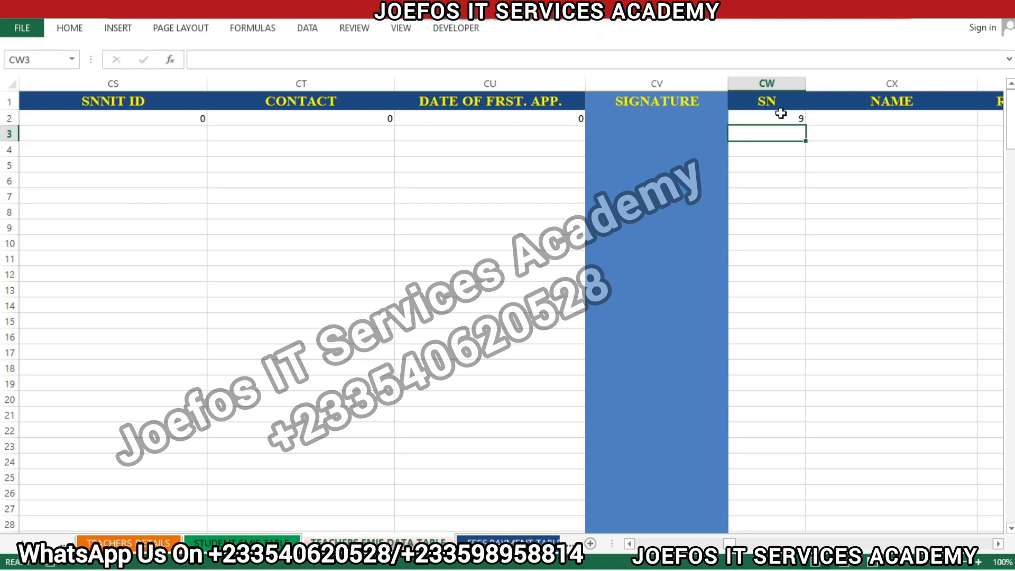
- Fill the CW2 formula across row 2 through the DATE OF FRST. APP. cell DE2
left_click(780, 116)
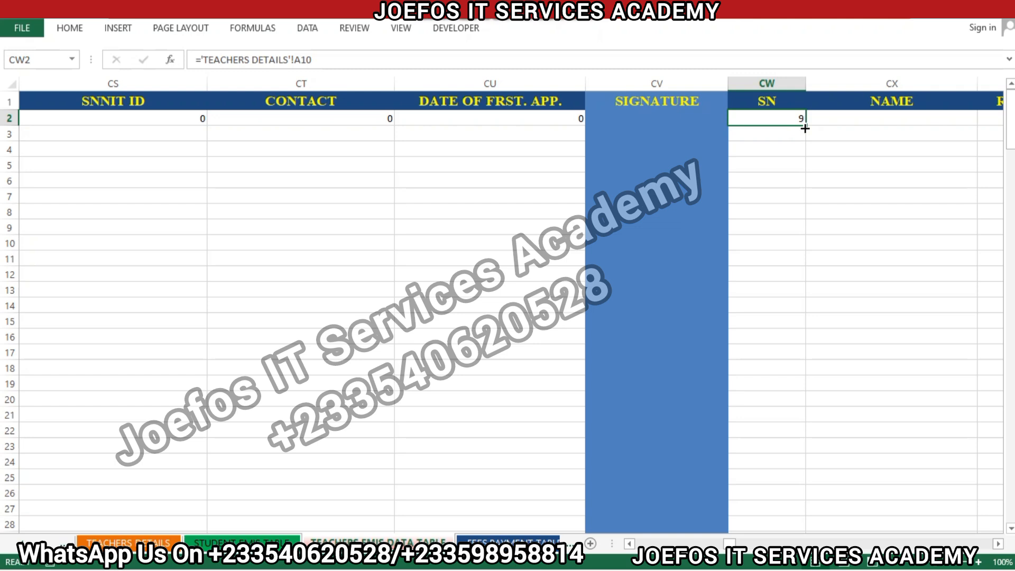
mouse_move(805, 128)
left_mouse_down()
mouse_move(987, 122)
mouse_move(1006, 123)
mouse_move(940, 132)
mouse_move(1007, 132)
mouse_move(825, 154)
mouse_move(791, 143)
left_mouse_up()
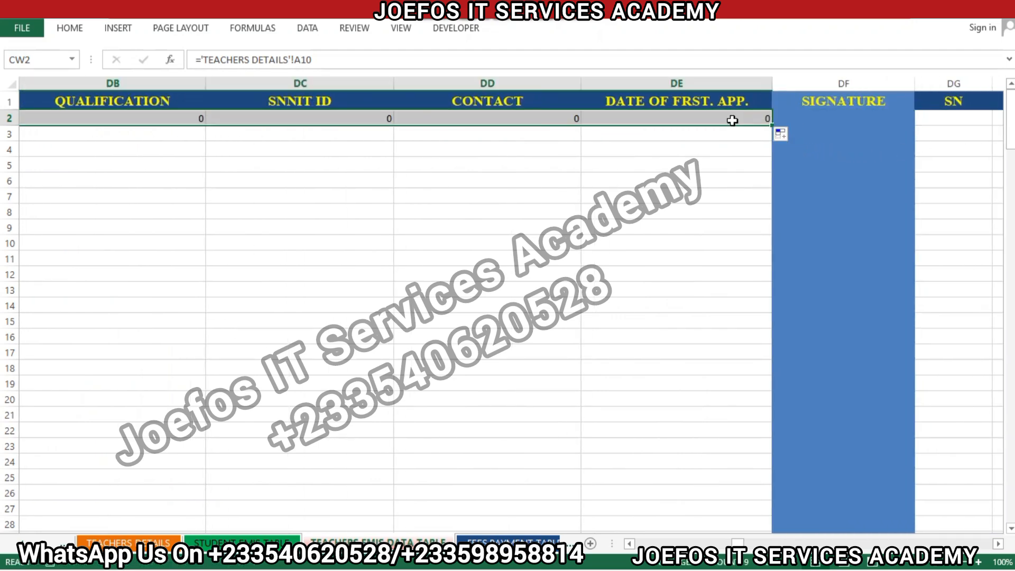
left_click(725, 142)
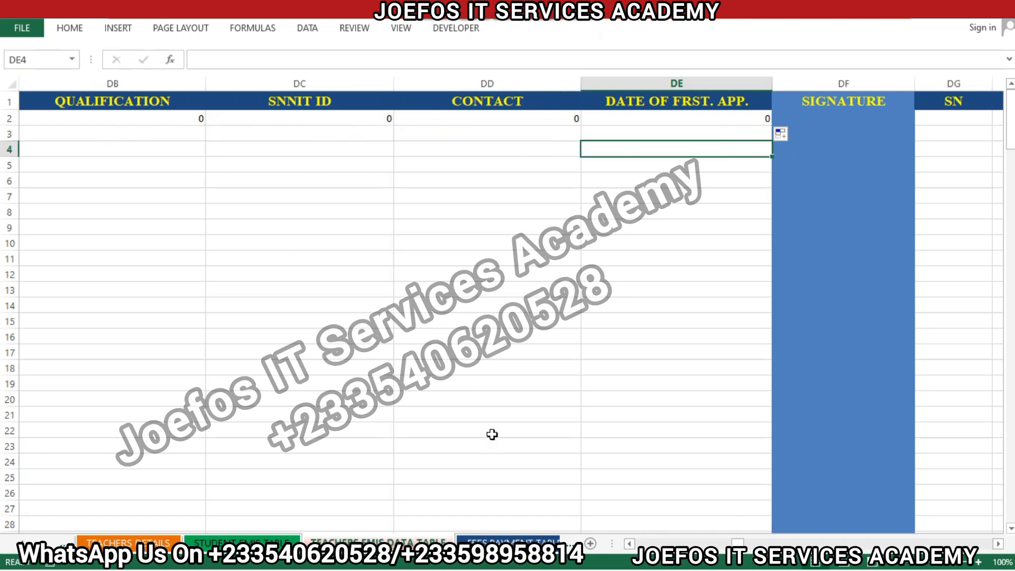
- Review the filled row 2 cells of the block from SN in column CW to DATE OF FRST. APP. in column DE
left_click(629, 544)
left_click(629, 544)
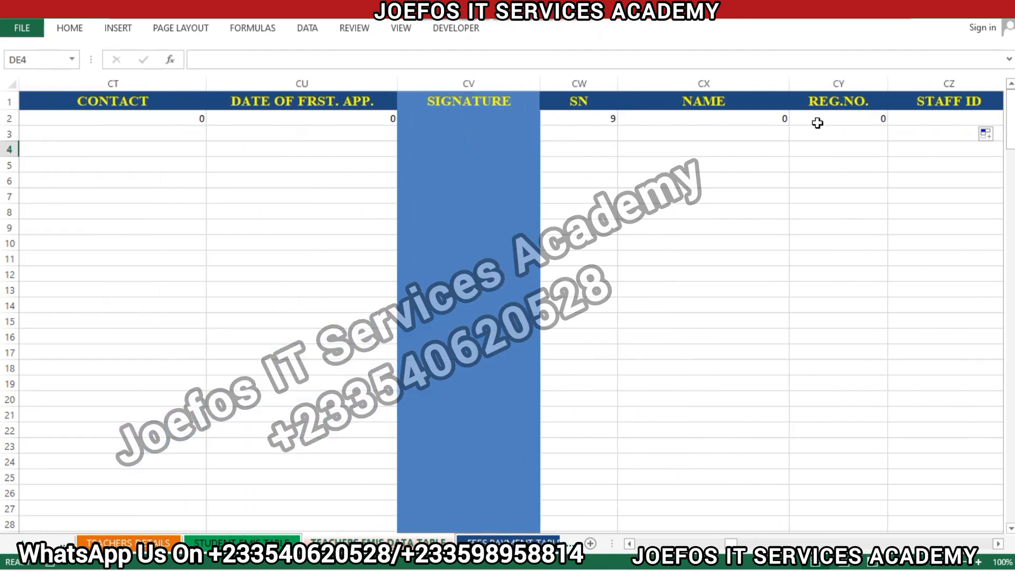
left_click(999, 545)
left_click(1000, 545)
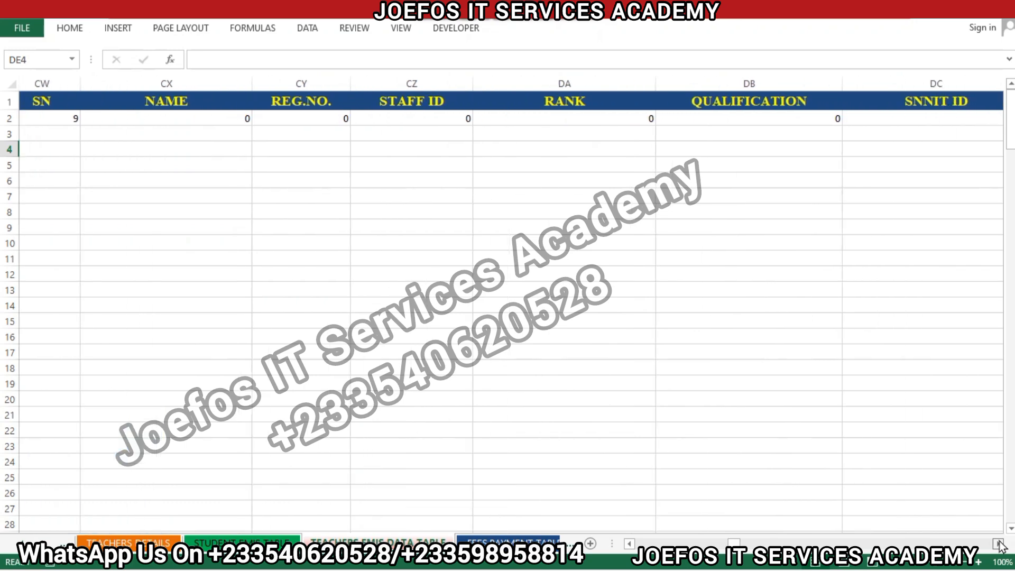
left_click(1000, 545)
left_click(1000, 544)
left_click(1000, 544)
left_click(999, 544)
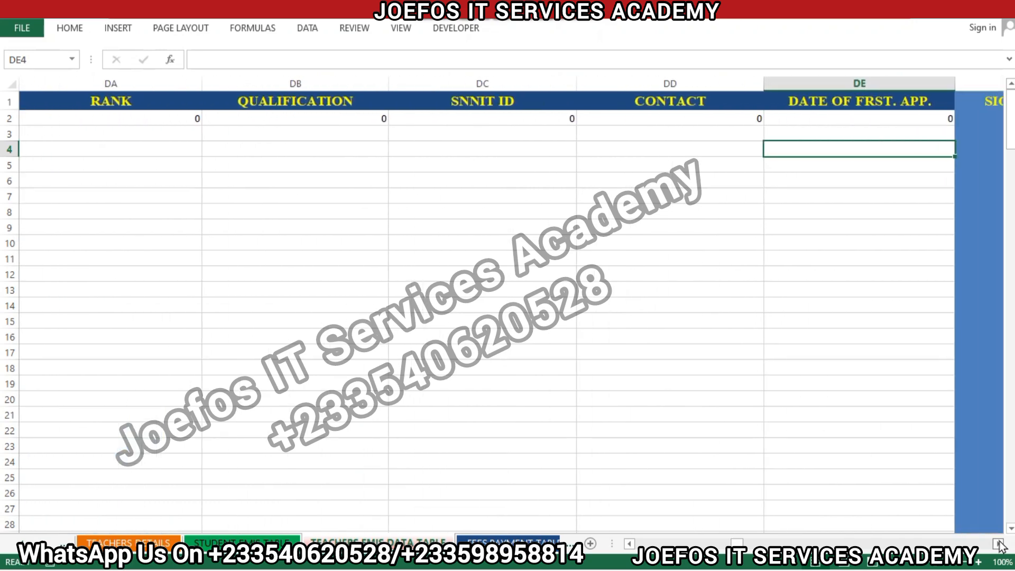
left_click(999, 545)
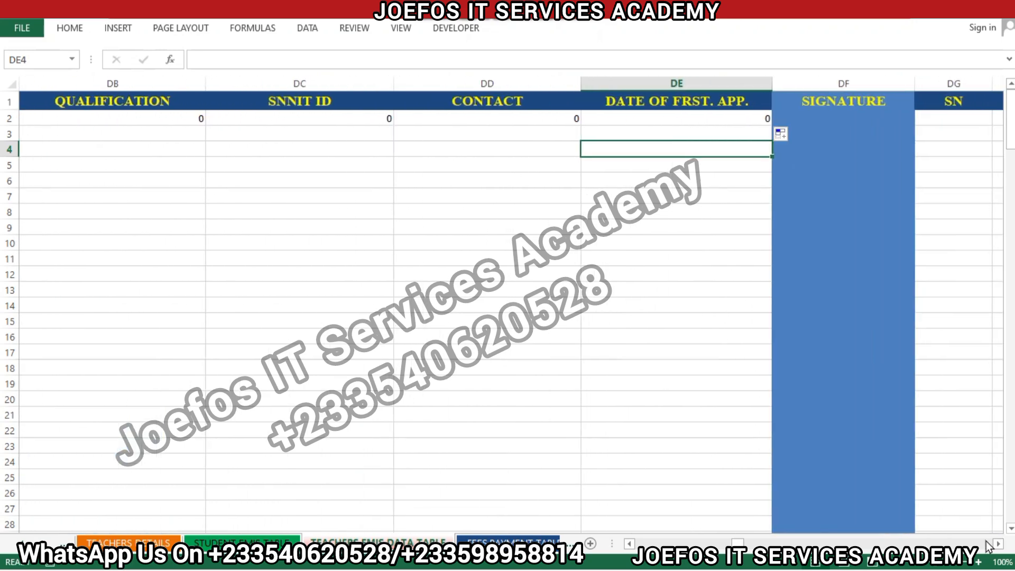
- Link the SN cell DG2 to the tenth ID in the teachers' details sheet with the formula ='TEACHERS DETAILS'!A11
left_click(998, 546)
left_click(998, 546)
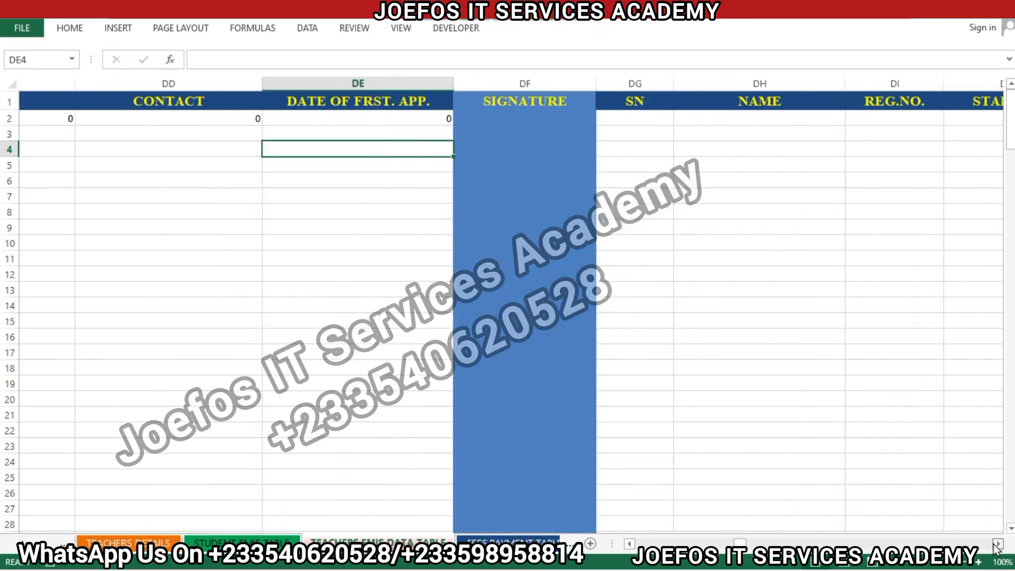
left_click(999, 546)
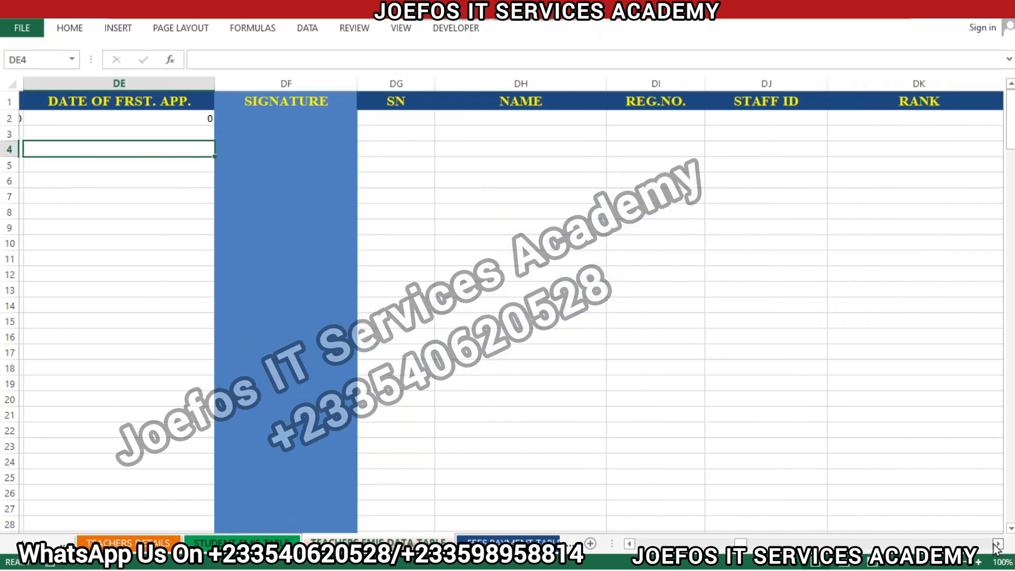
left_click(425, 117)
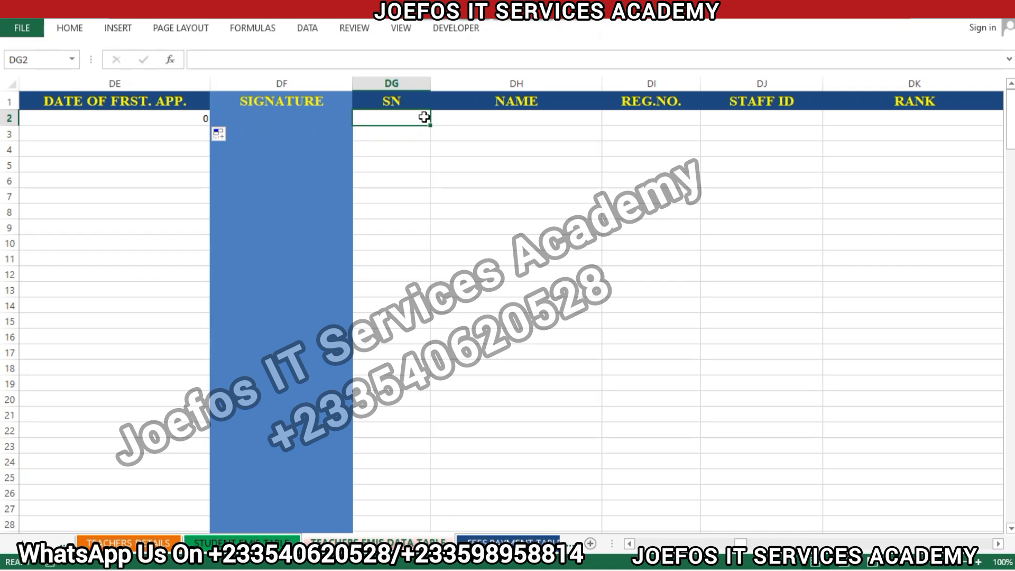
type("=")
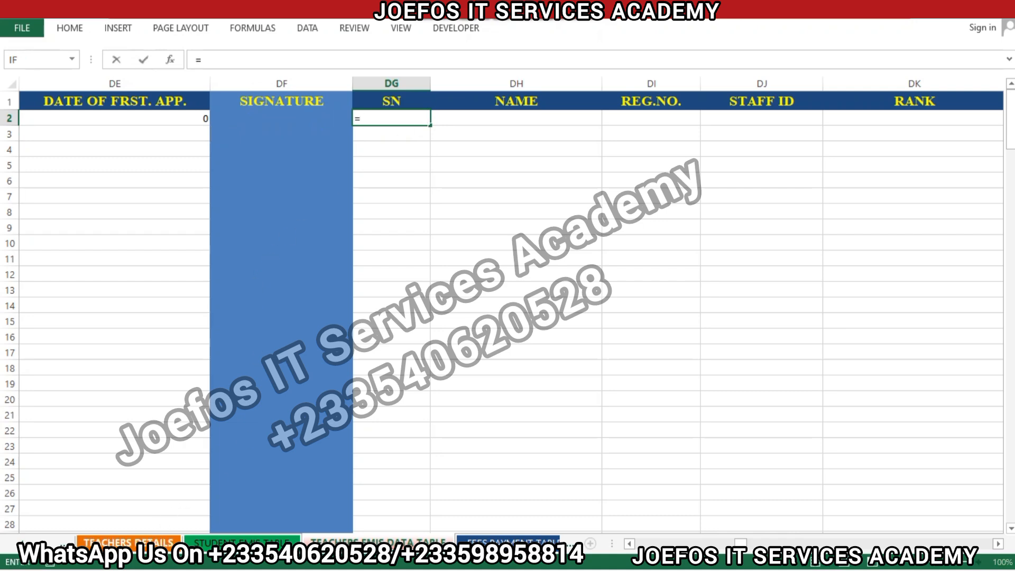
left_click(129, 542)
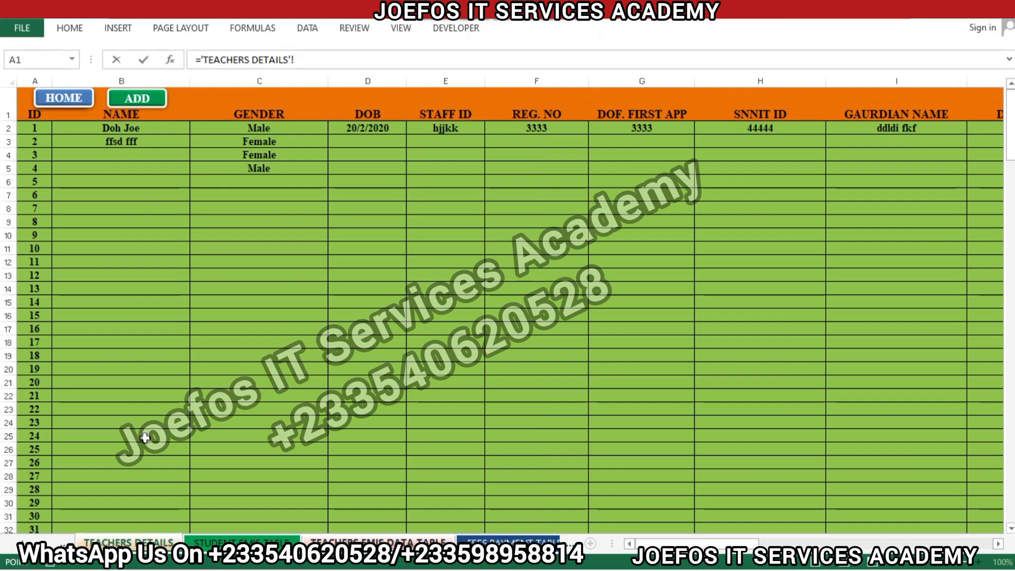
left_click(37, 250)
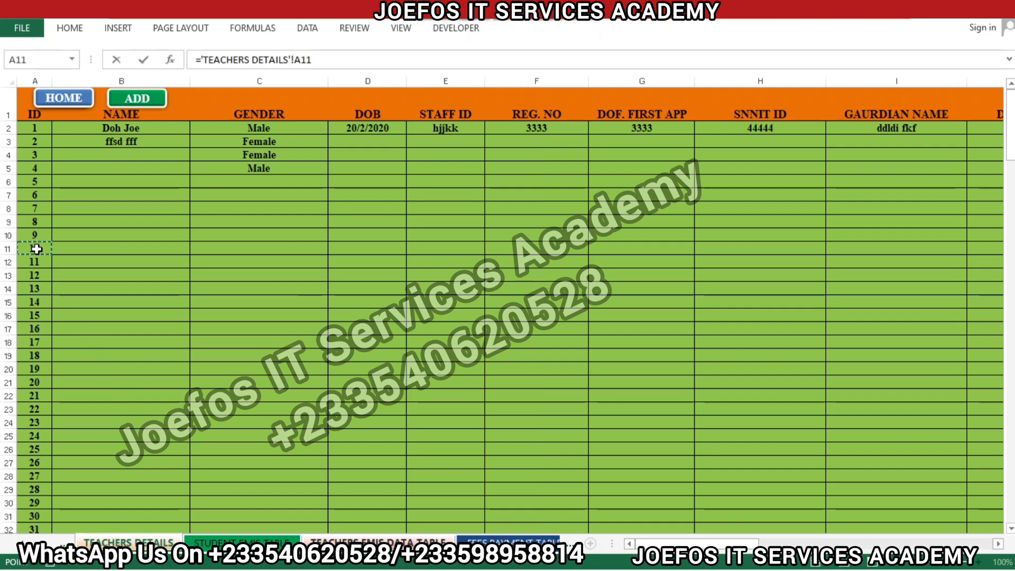
key("Return")
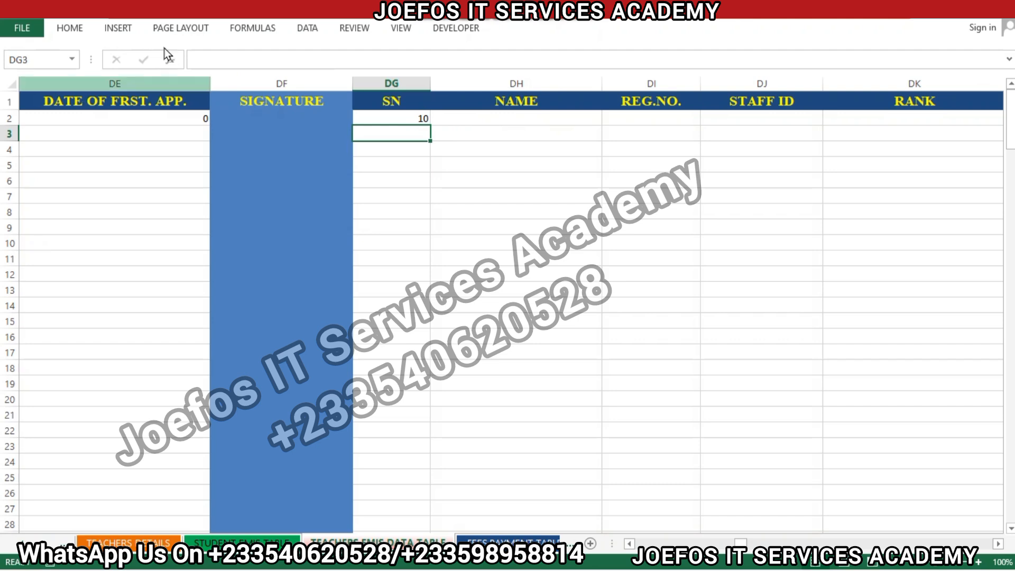
- Fill the DG2 formula across row 2 through the DATE OF FRST. APP. cell DO2
left_click(388, 117)
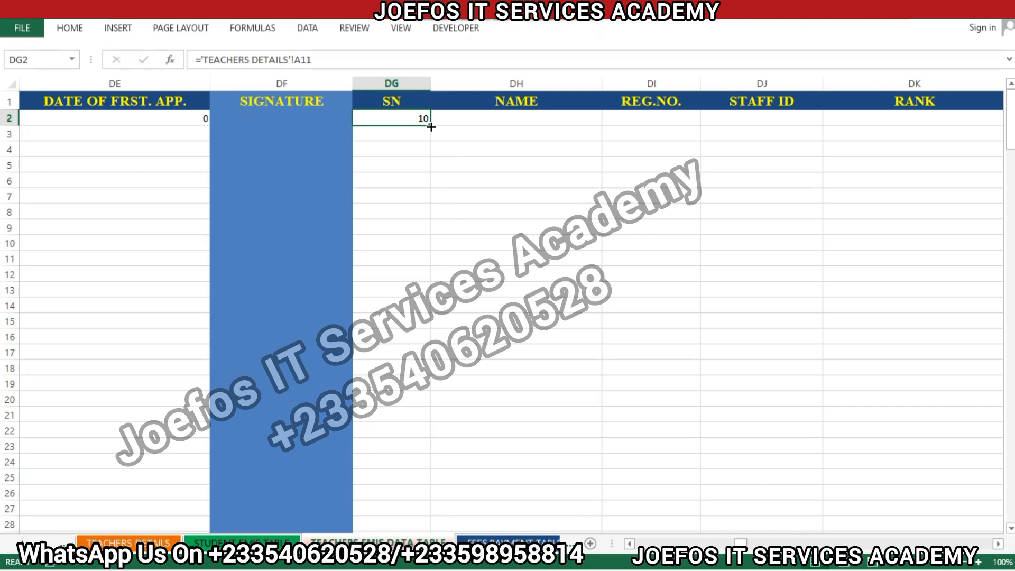
left_click_drag(431, 127, 687, 145)
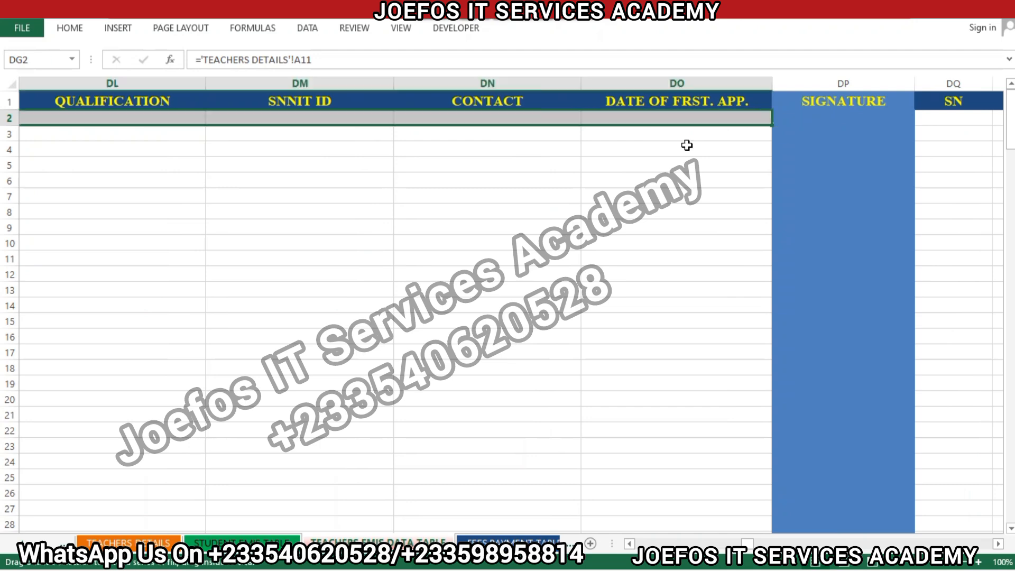
left_click(611, 154)
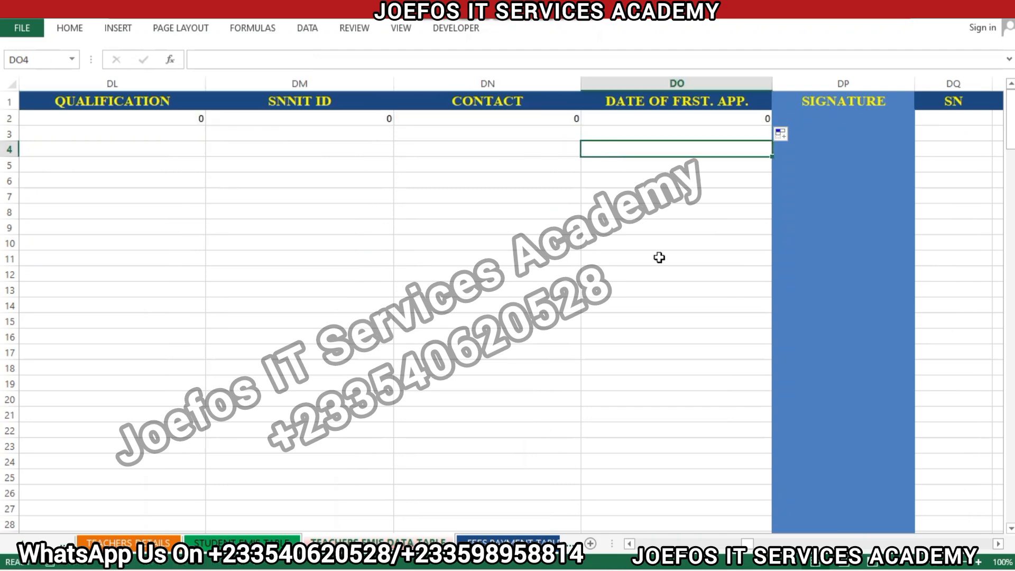
- Link the SN cell DQ2 to the eleventh ID in the teachers' details sheet with the formula ='TEACHERS DETAILS'!A12
left_click_drag(628, 545, 628, 545)
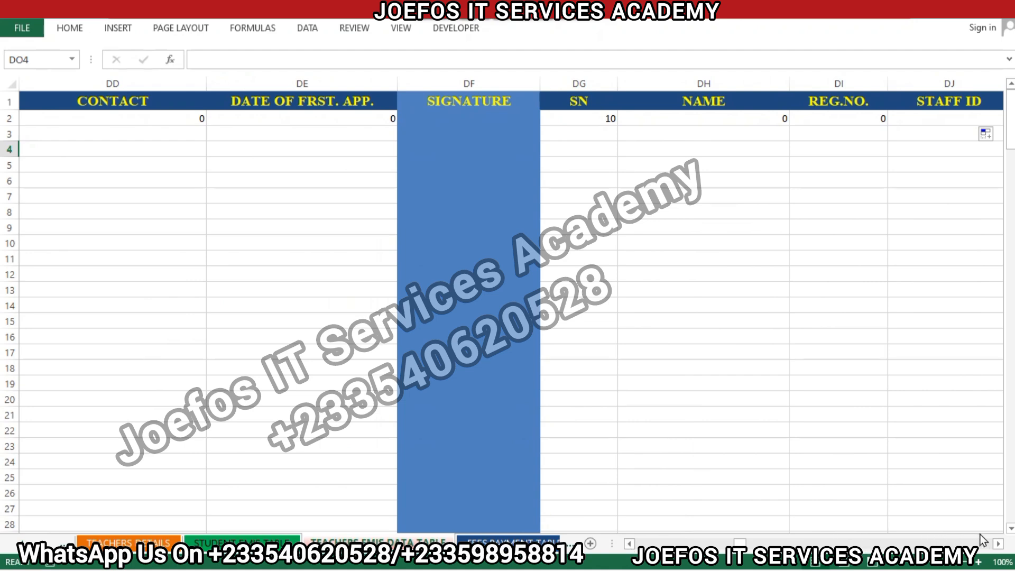
left_click_drag(1000, 548, 1000, 548)
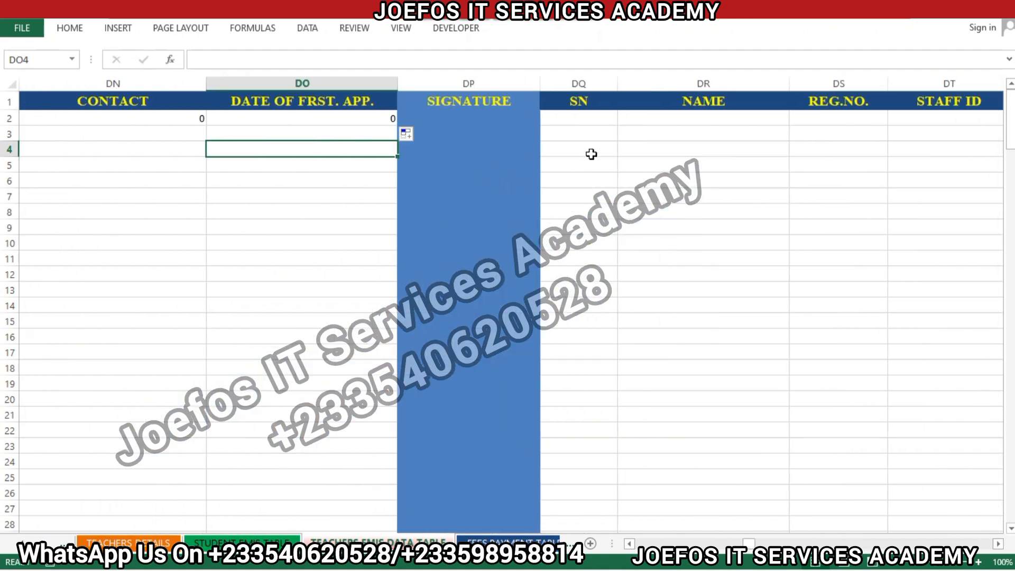
left_click(582, 118)
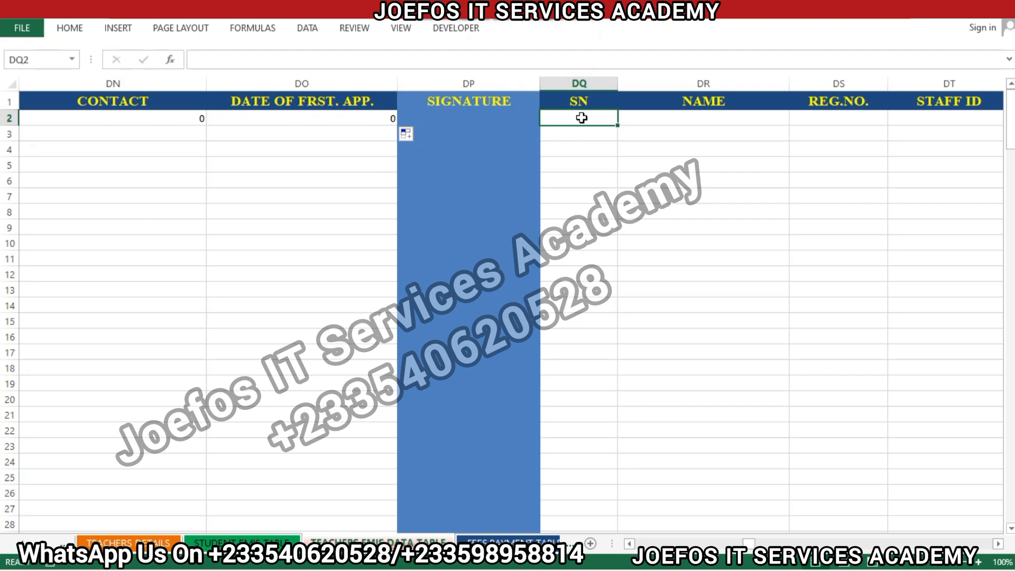
type("=")
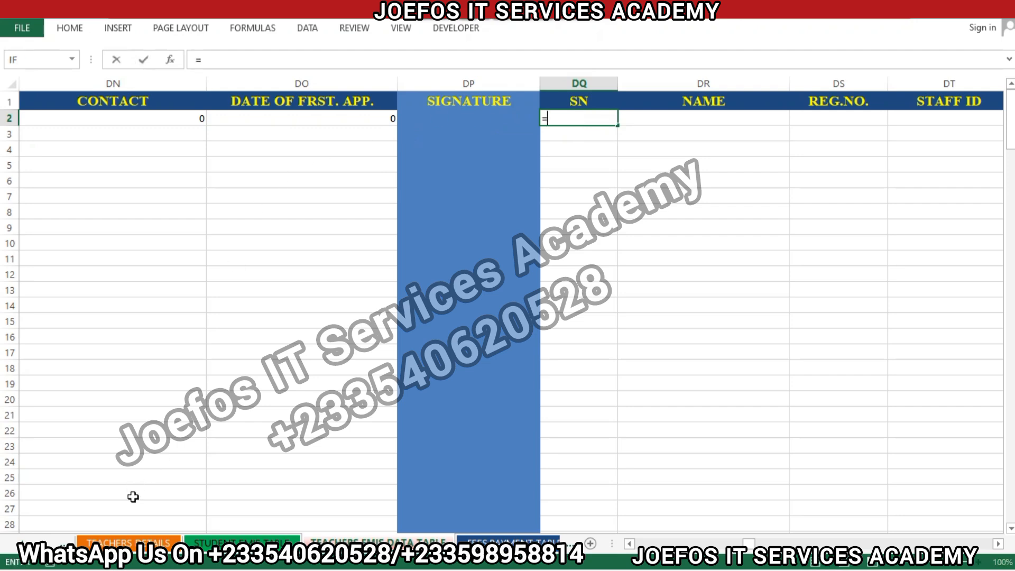
left_click(129, 542)
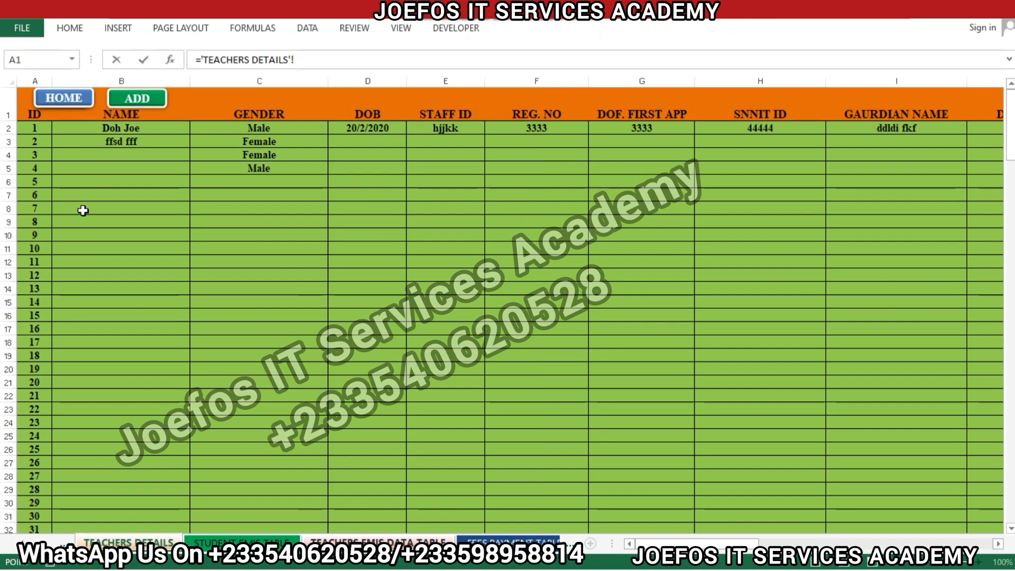
left_click(32, 257)
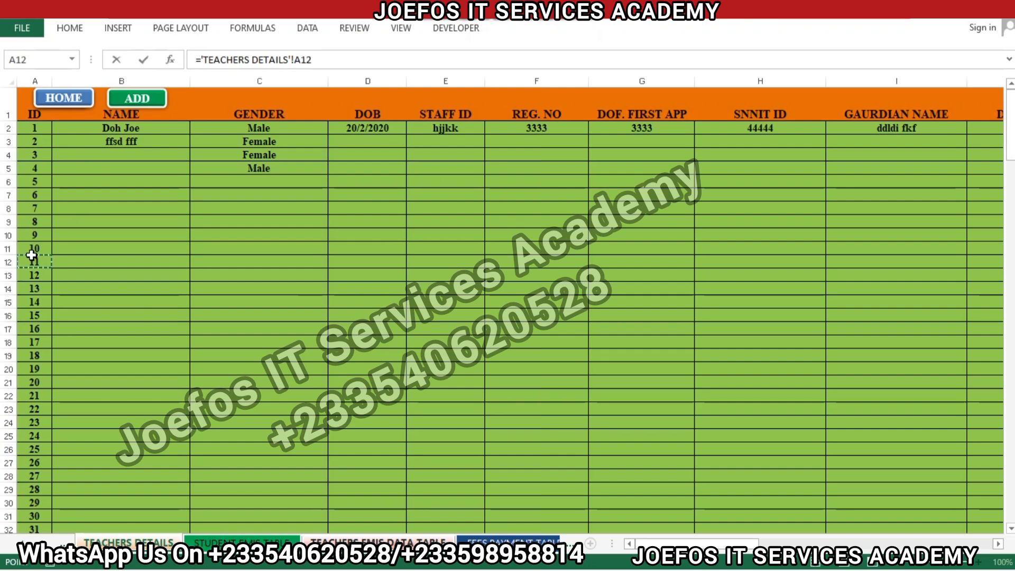
key("Return")
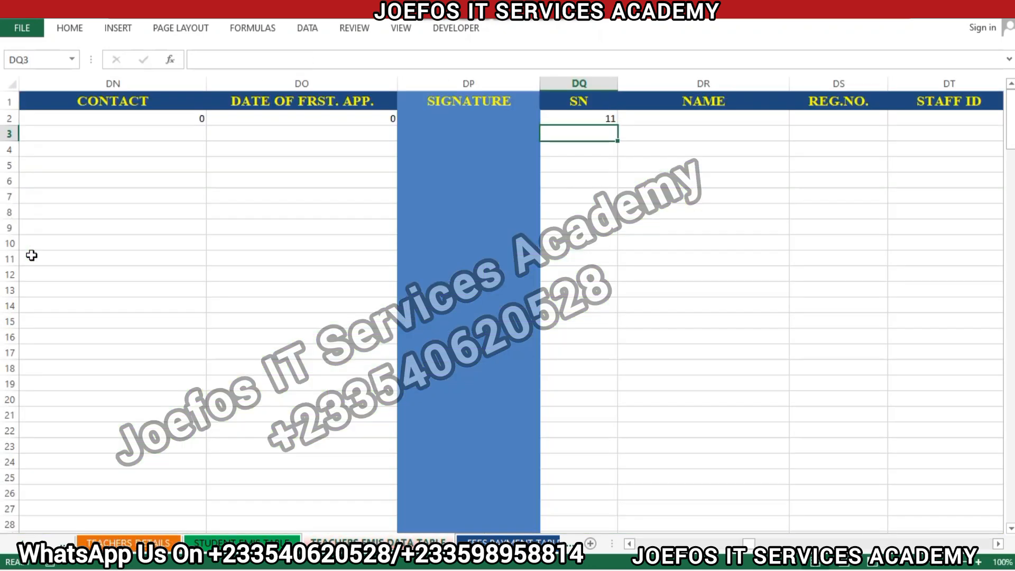
- Fill the DQ2 formula across row 2 through the DATE OF FRST. APP. cell DY2
left_click(566, 119)
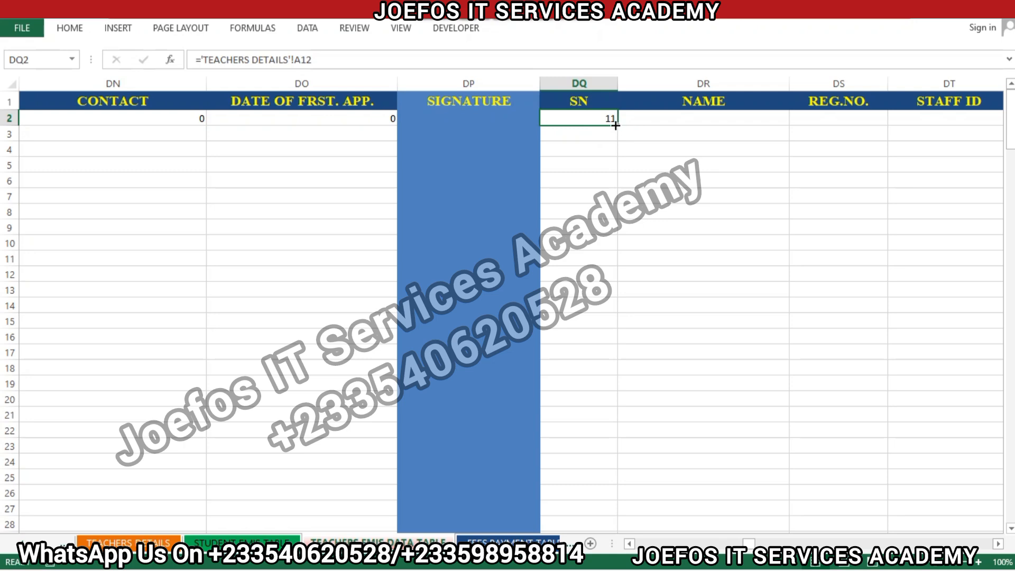
left_click_drag(615, 125, 592, 134)
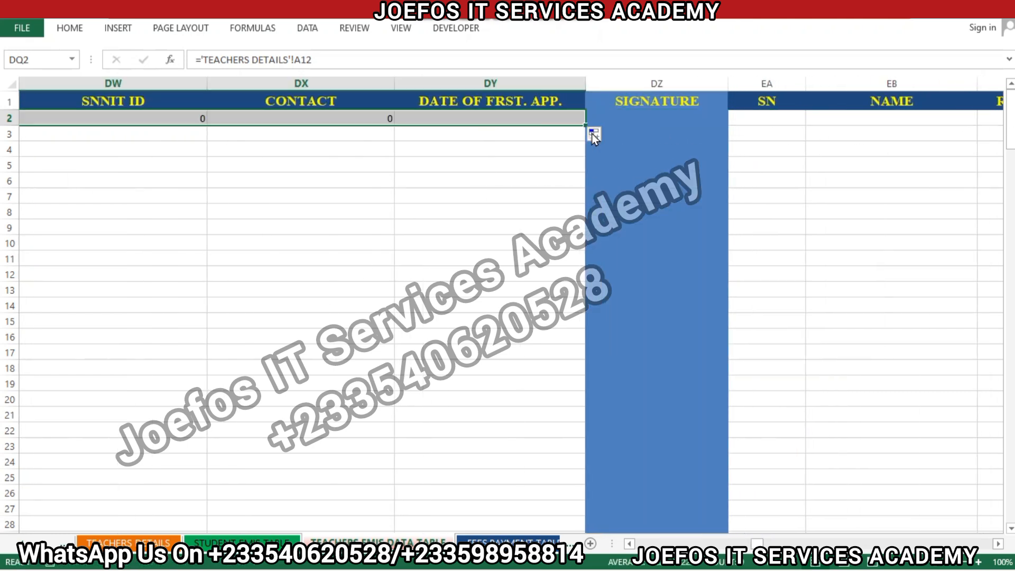
left_click(523, 154)
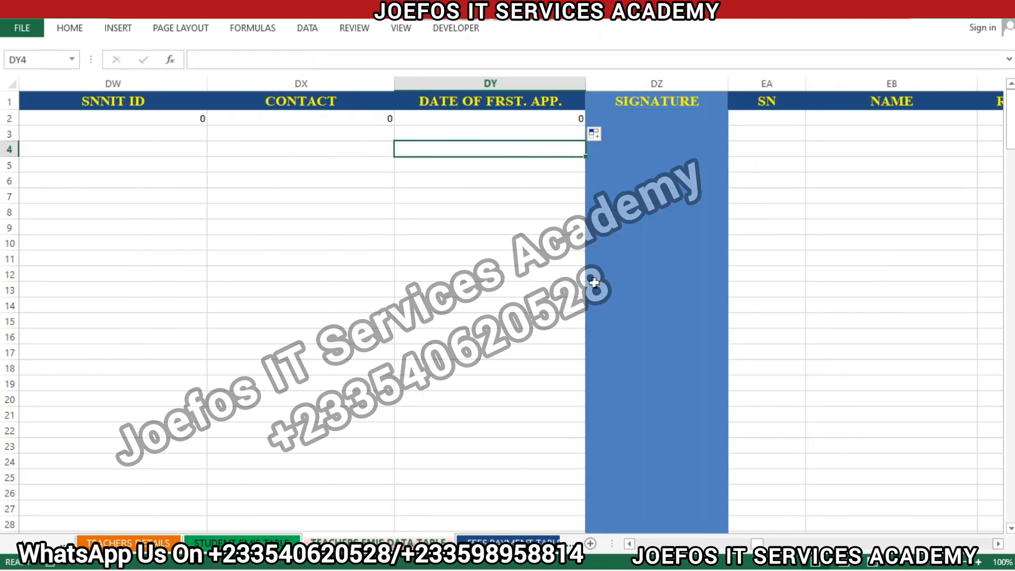
- Review the filled row 2 cells of the block from SN in column DQ to DATE OF FRST. APP. in column DY
left_click(629, 544)
left_click(628, 545)
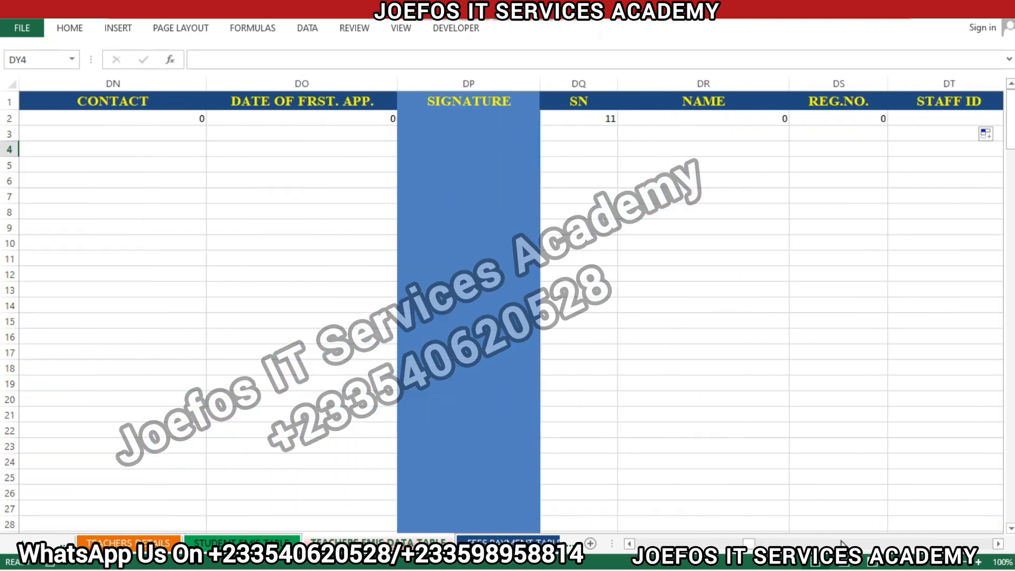
left_click(999, 544)
left_click(999, 544)
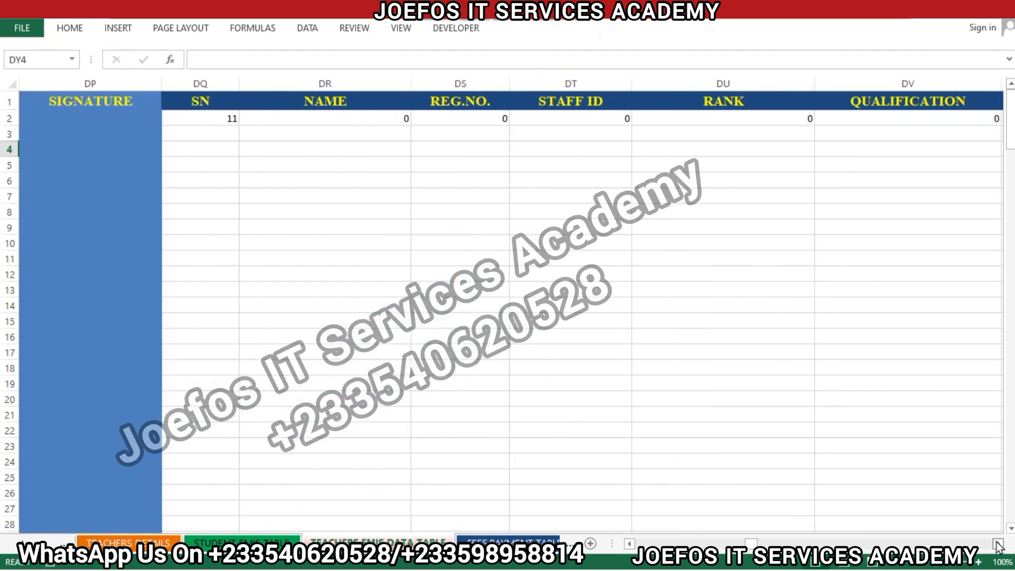
left_click(999, 545)
left_click(998, 545)
left_click(999, 544)
left_click(999, 545)
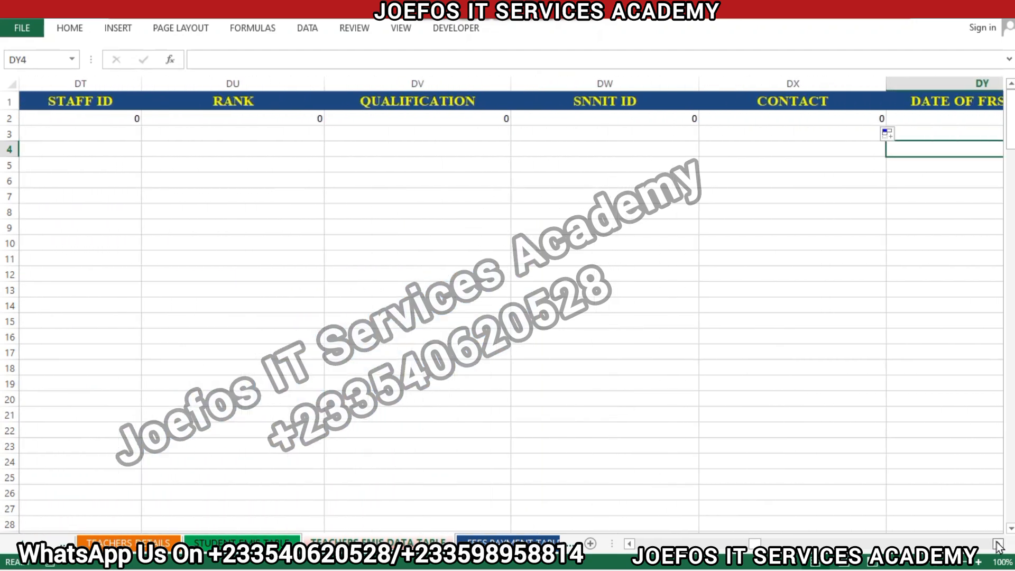
left_click(999, 544)
left_click(999, 545)
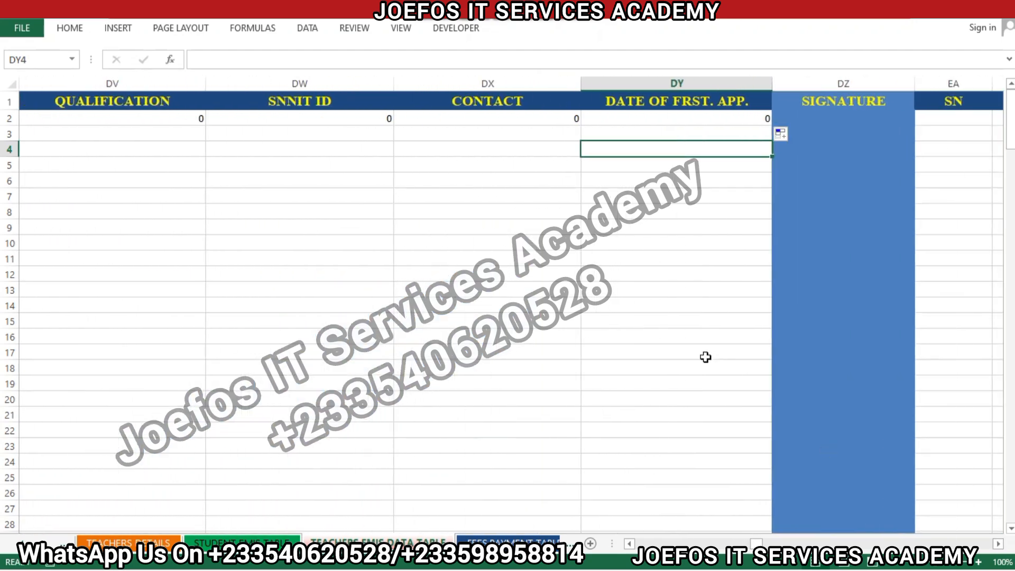